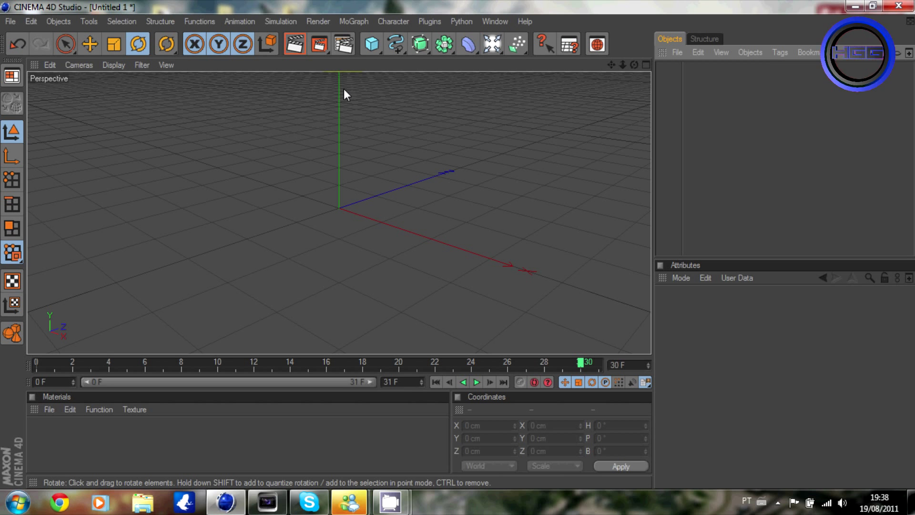
Review the image saving options in Render Settings, then close the dialog.
{"action": "left_click", "coordinate": [344, 45]}
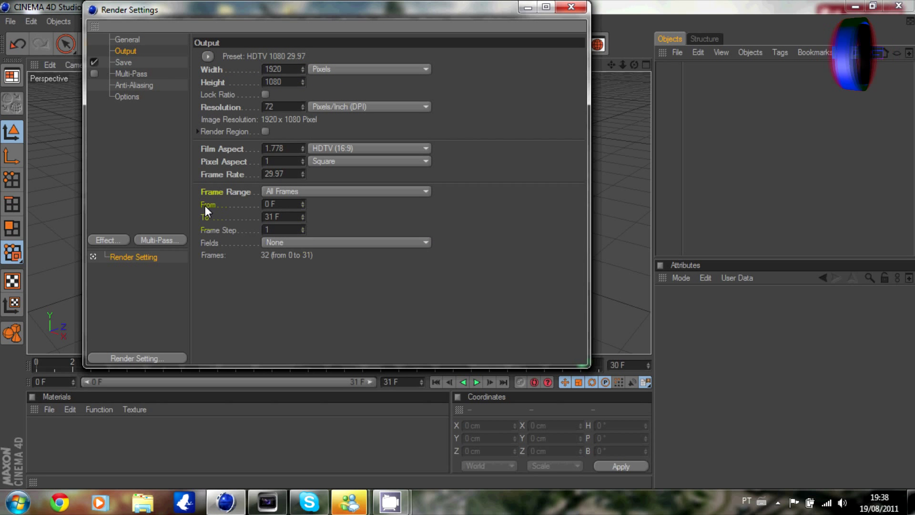
{"action": "left_click", "coordinate": [122, 63]}
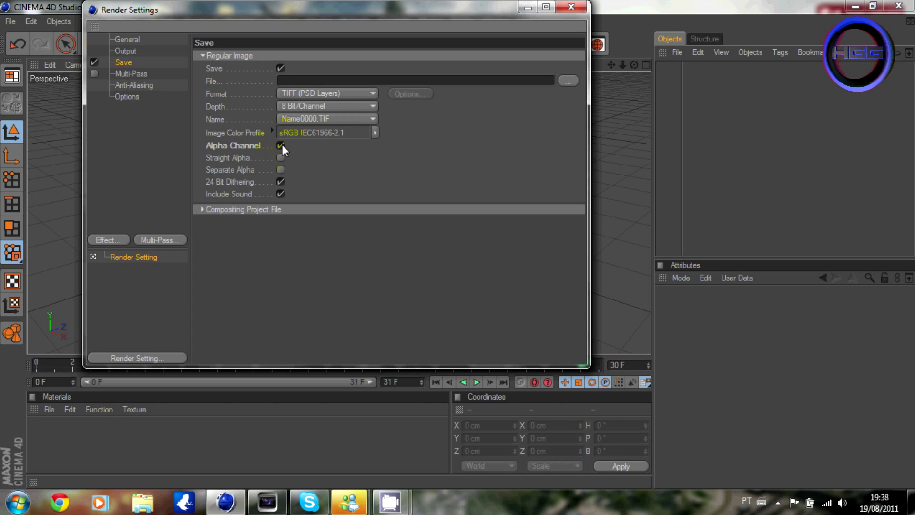
{"action": "left_click", "coordinate": [571, 10]}
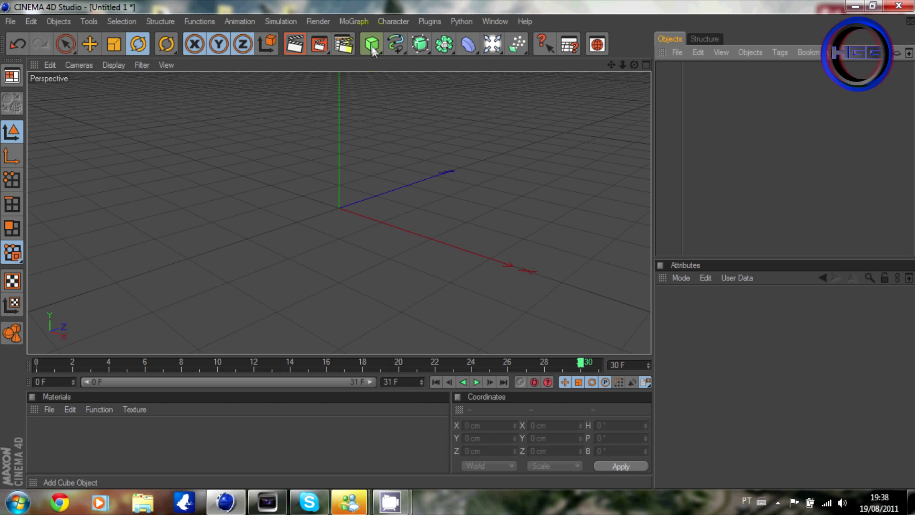
Add a default Cube and an omni Light to the scene.
{"action": "left_click", "coordinate": [372, 46]}
{"action": "left_click", "coordinate": [425, 58]}
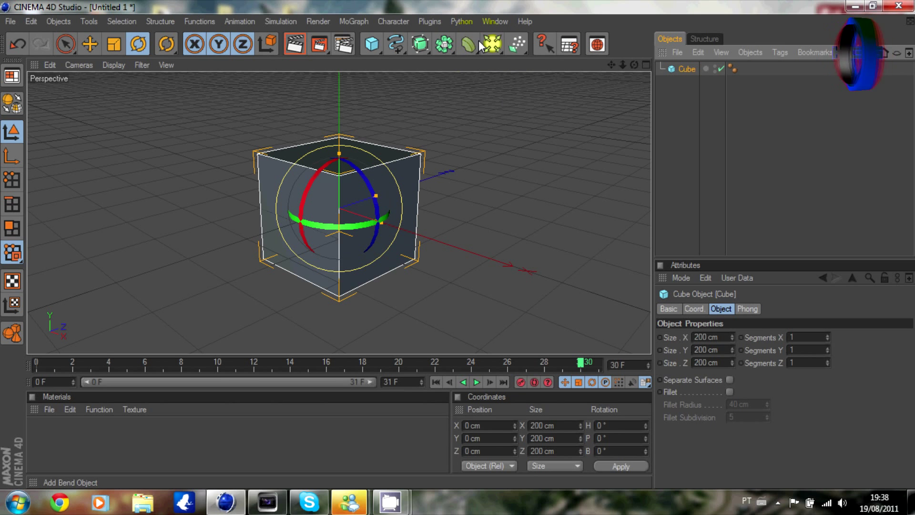
{"action": "left_click", "coordinate": [491, 44]}
{"action": "left_click", "coordinate": [530, 63]}
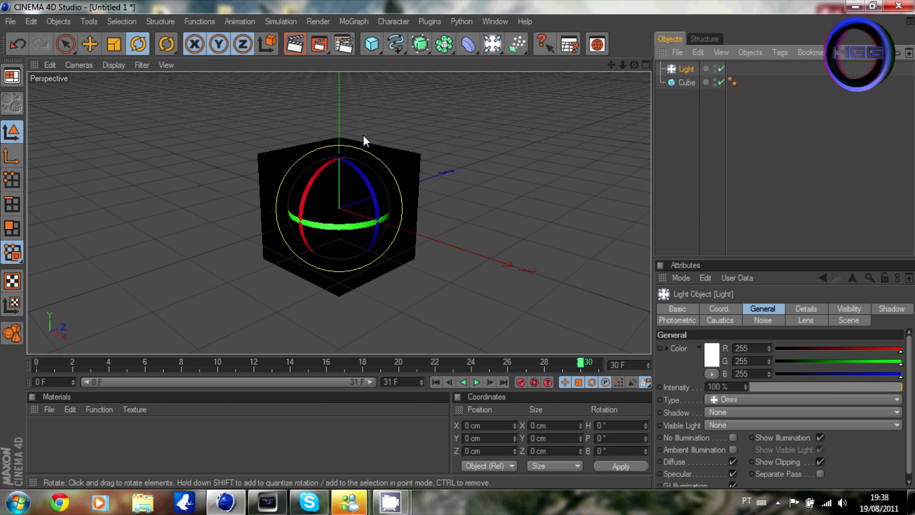
Move the light out to the cube's left and raise it above the ground.
{"action": "key", "text": "e"}
{"action": "mouse_move", "coordinate": [317, 176]}
{"action": "left_mouse_down"}
{"action": "mouse_move", "coordinate": [458, 245]}
{"action": "mouse_move", "coordinate": [300, 247]}
{"action": "left_mouse_up"}
{"action": "left_click_drag", "start_coordinate": [461, 247], "coordinate": [126, 316]}
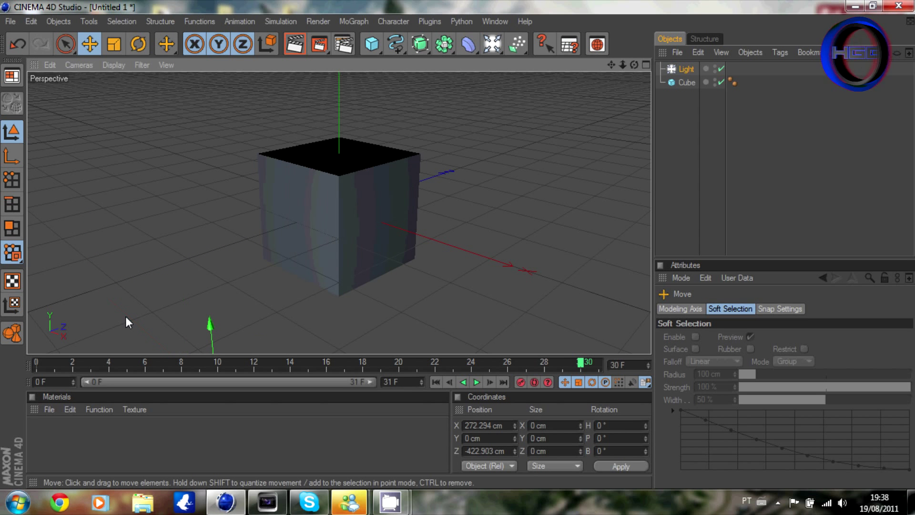
{"action": "left_click_drag", "start_coordinate": [209, 326], "coordinate": [189, 128]}
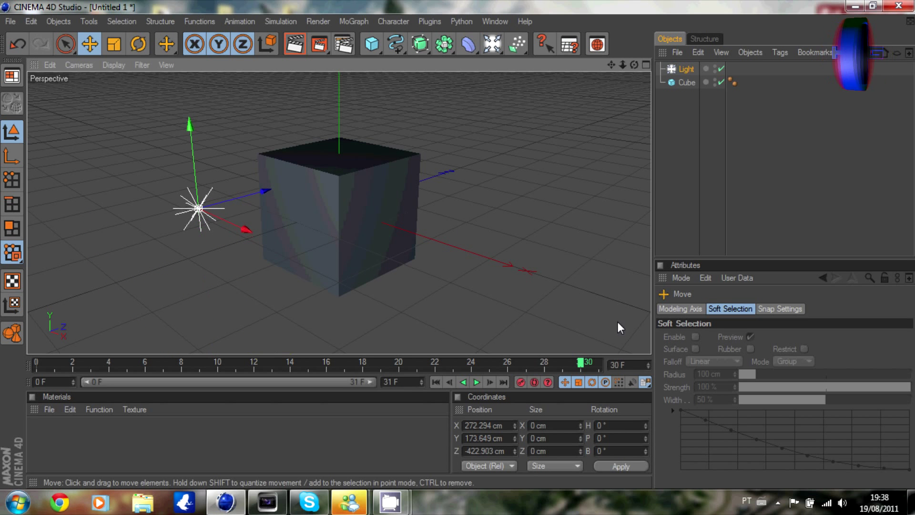
{"action": "left_click", "coordinate": [500, 272]}
Add a Background object and create a new material, opening it for editing.
{"action": "left_click_drag", "start_coordinate": [492, 45], "coordinate": [649, 148]}
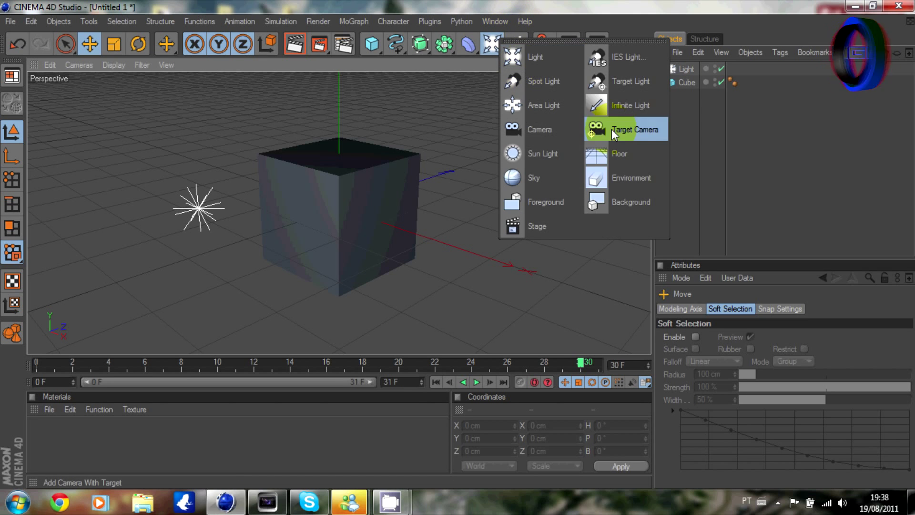
{"action": "left_click", "coordinate": [635, 202]}
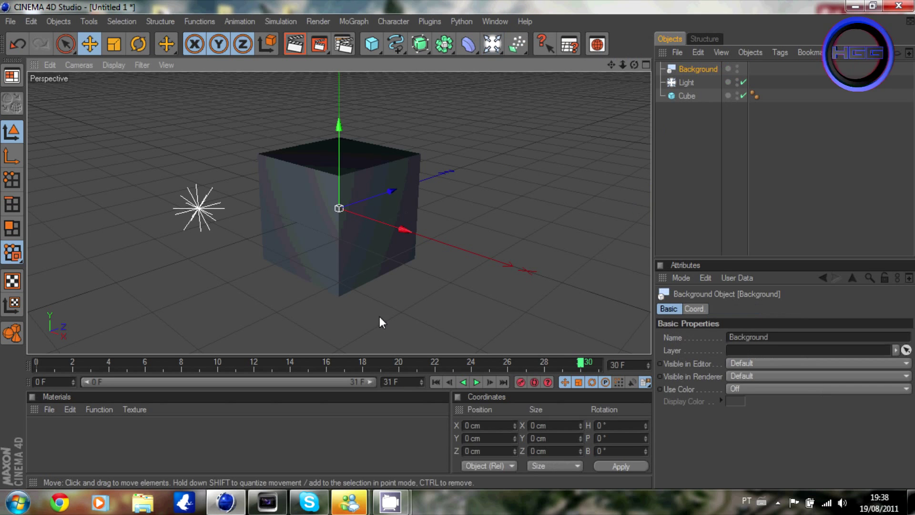
{"action": "double_click", "coordinate": [120, 442]}
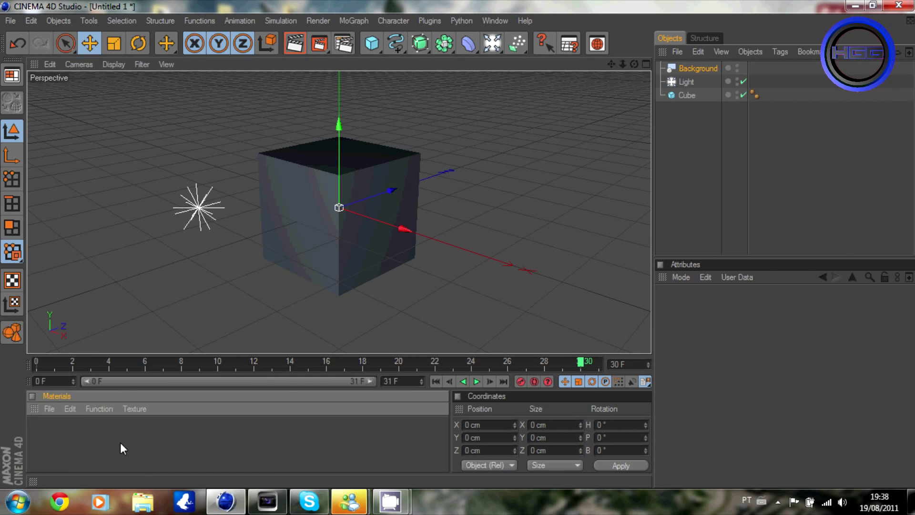
{"action": "double_click", "coordinate": [40, 435]}
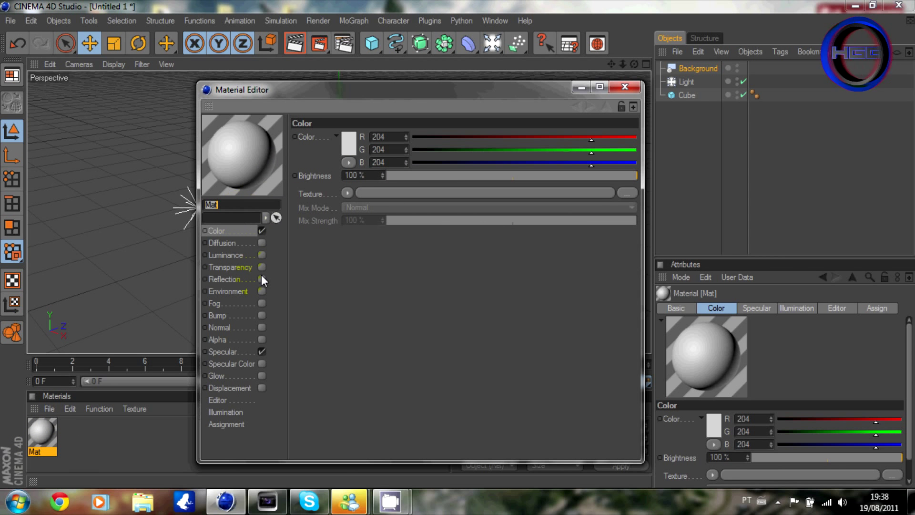
Turn off the material's Specular and set its colour to bright green (R0 G255 B4).
{"action": "left_click", "coordinate": [260, 351]}
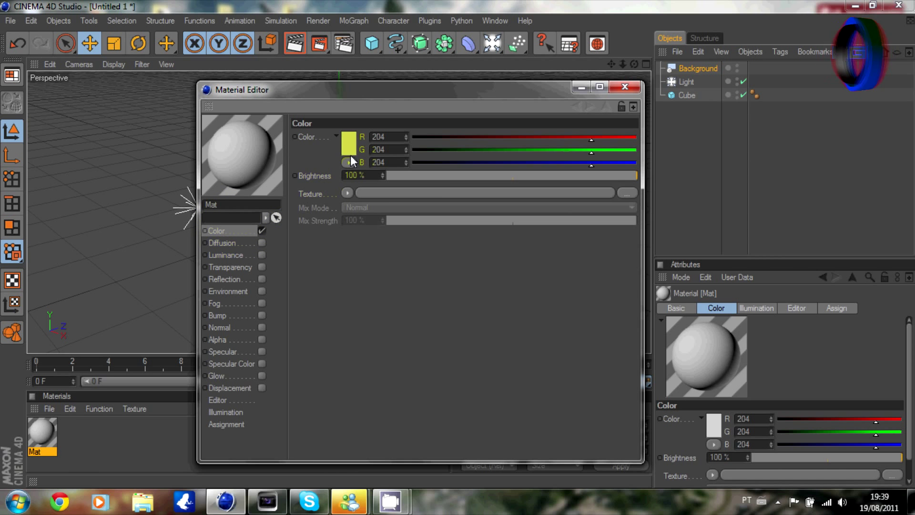
{"action": "left_click", "coordinate": [349, 143]}
{"action": "left_click", "coordinate": [363, 99]}
{"action": "left_click", "coordinate": [359, 110]}
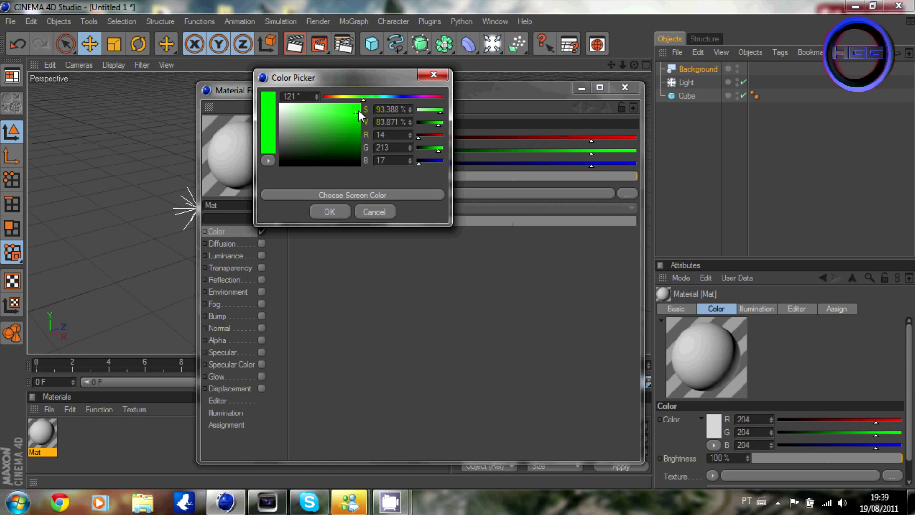
{"action": "left_click_drag", "start_coordinate": [359, 110], "coordinate": [361, 106]}
{"action": "left_click", "coordinate": [330, 212]}
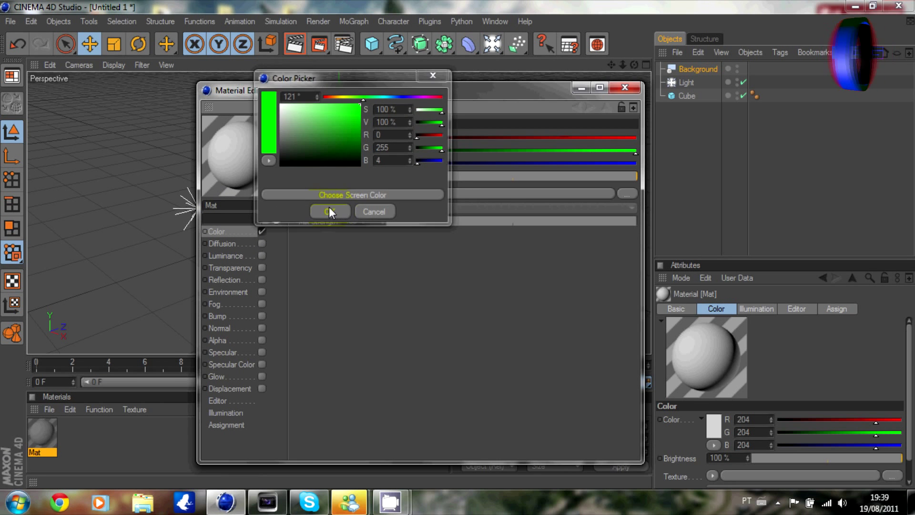
{"action": "left_click", "coordinate": [626, 90]}
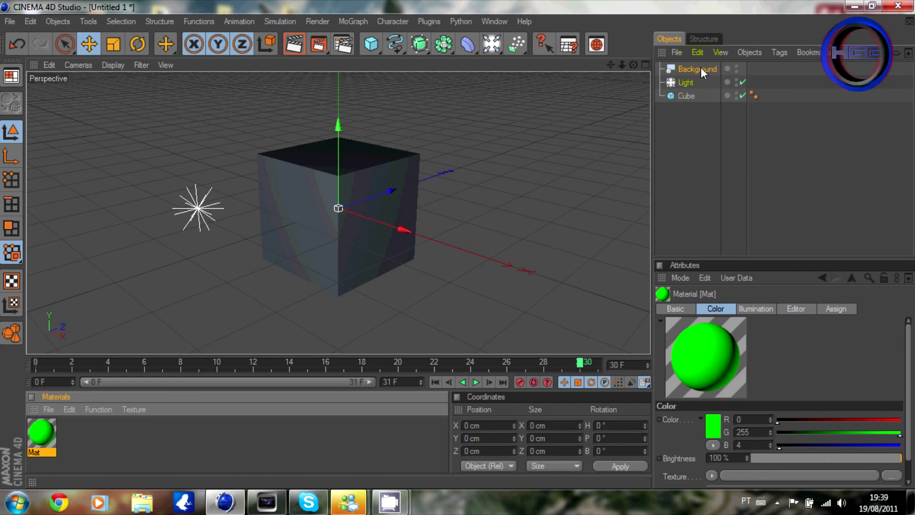
Apply the green material to the background and tilt the cube about 30 degrees at frame 0.
{"action": "left_click_drag", "start_coordinate": [700, 69], "coordinate": [701, 69]}
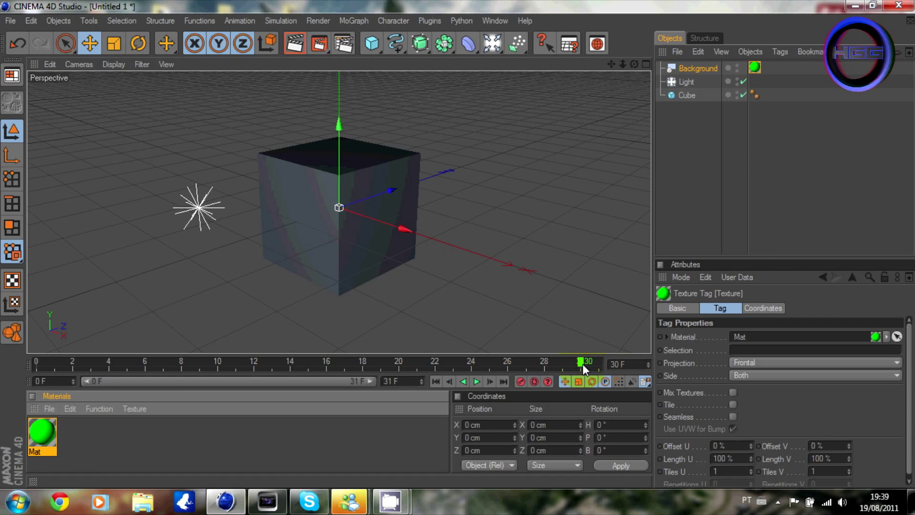
{"action": "left_click_drag", "start_coordinate": [582, 363], "coordinate": [36, 363]}
{"action": "left_click", "coordinate": [400, 250]}
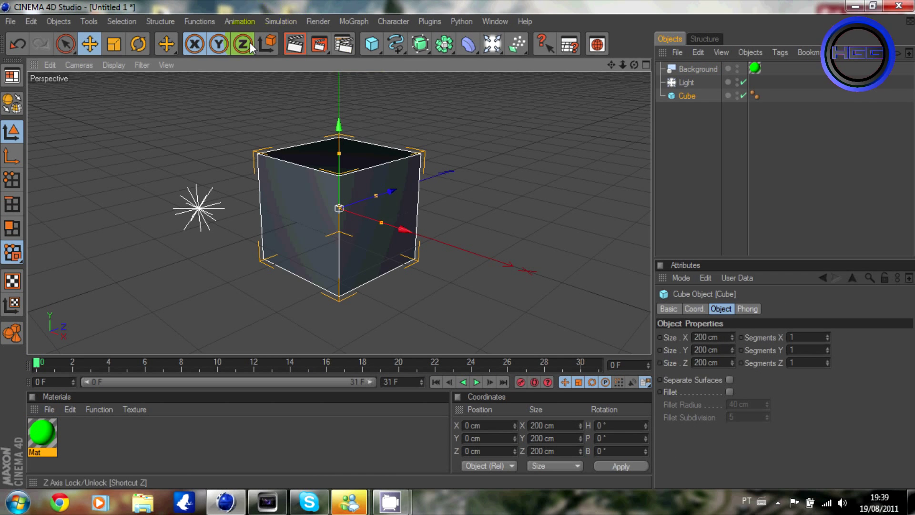
{"action": "left_click", "coordinate": [140, 45]}
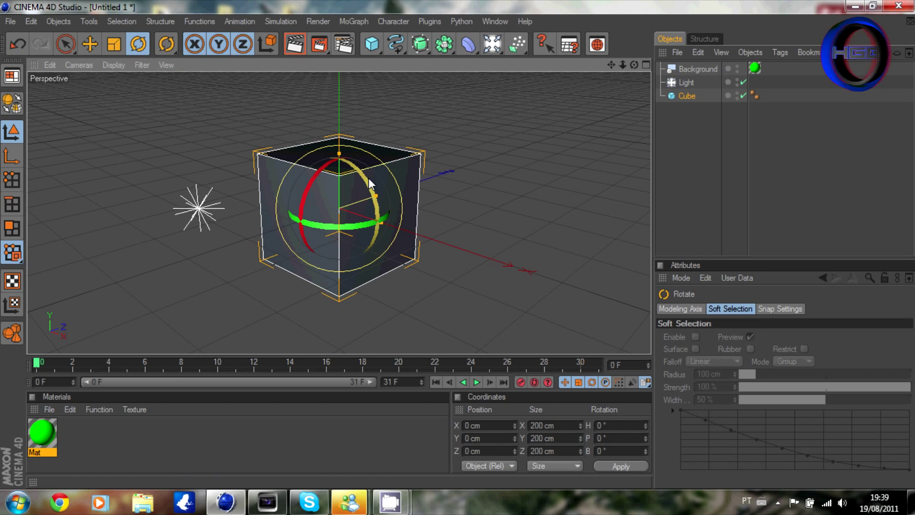
{"action": "left_click_drag", "start_coordinate": [368, 178], "coordinate": [392, 211]}
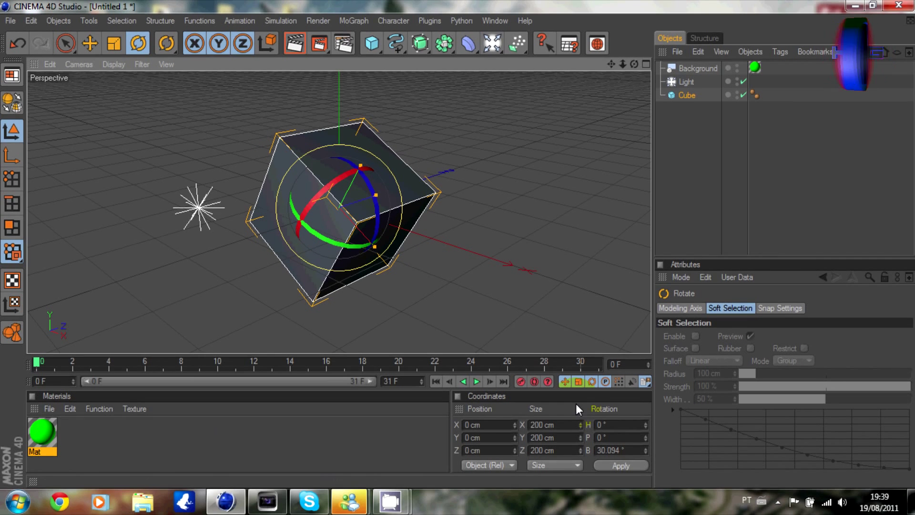
At frame 31, rotate the cube further and stretch it to about 330 cm.
{"action": "left_click_drag", "start_coordinate": [38, 364], "coordinate": [599, 363]}
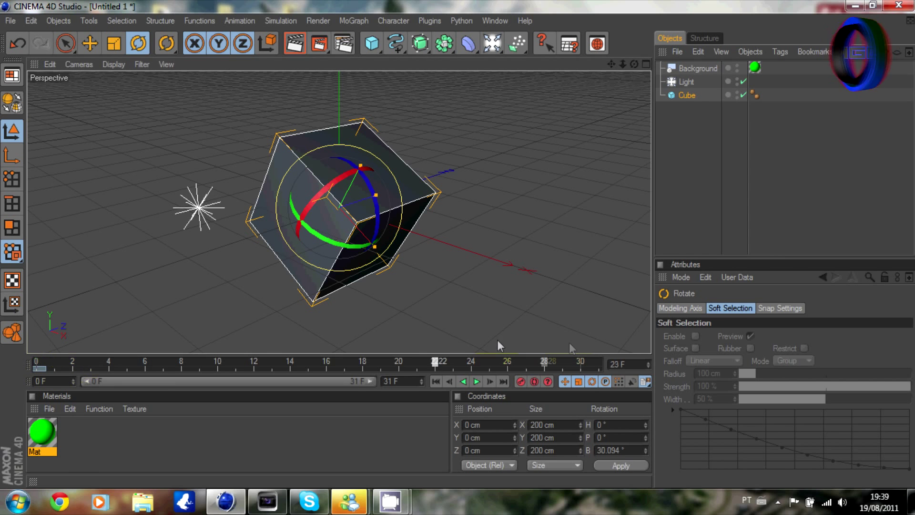
{"action": "mouse_move", "coordinate": [346, 189]}
{"action": "left_mouse_down"}
{"action": "mouse_move", "coordinate": [373, 179]}
{"action": "mouse_move", "coordinate": [310, 158]}
{"action": "left_mouse_up"}
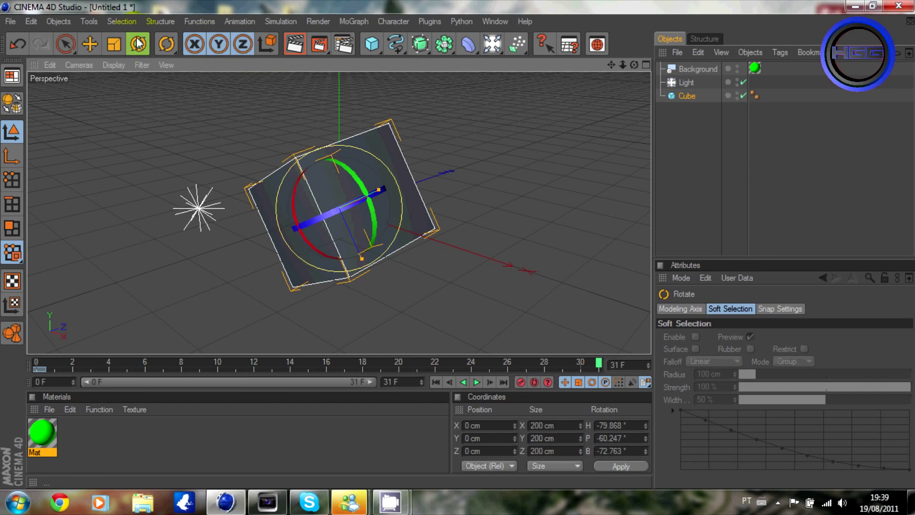
{"action": "left_click", "coordinate": [90, 44]}
{"action": "left_click_drag", "start_coordinate": [387, 193], "coordinate": [458, 249]}
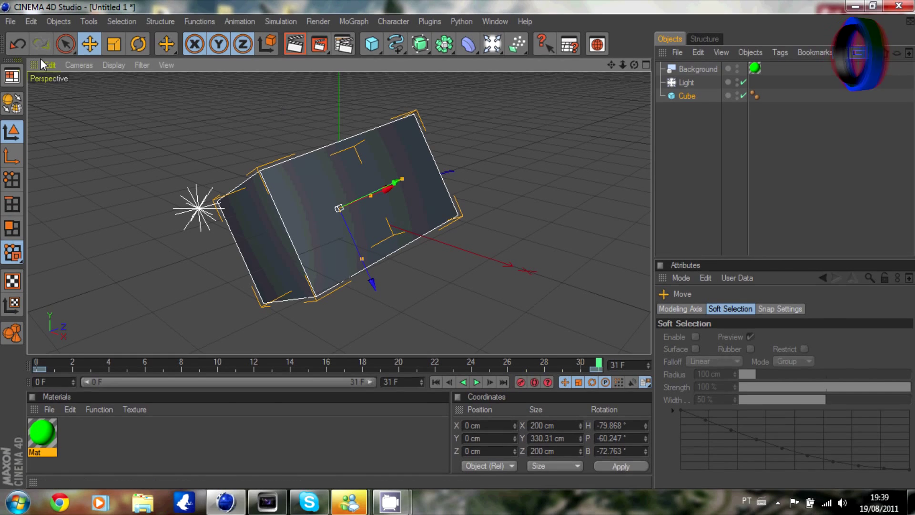
Render all 32 frames to the Picture Viewer without saving a file.
{"action": "left_click", "coordinate": [319, 45]}
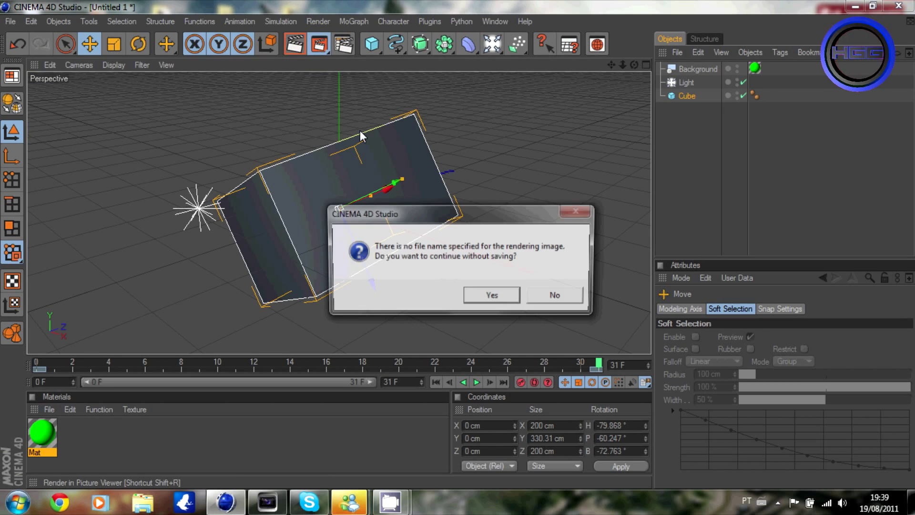
{"action": "left_click", "coordinate": [490, 297]}
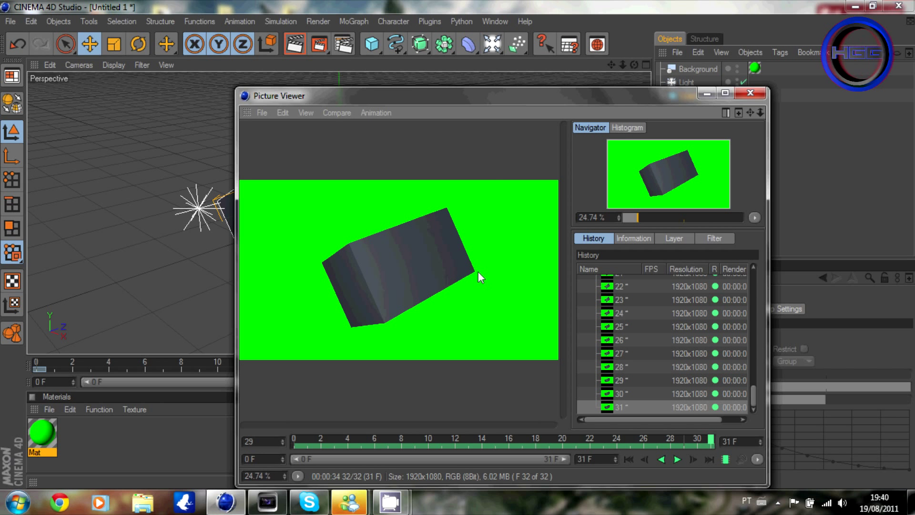
Save the rendered animation as an AVI movie named 'chroma keying' on the Desktop.
{"action": "left_click", "coordinate": [264, 114]}
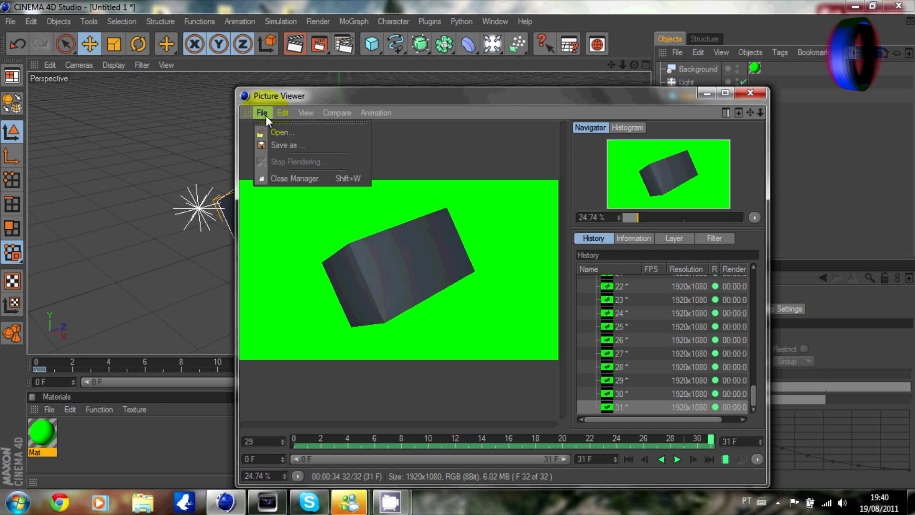
{"action": "left_click", "coordinate": [283, 147]}
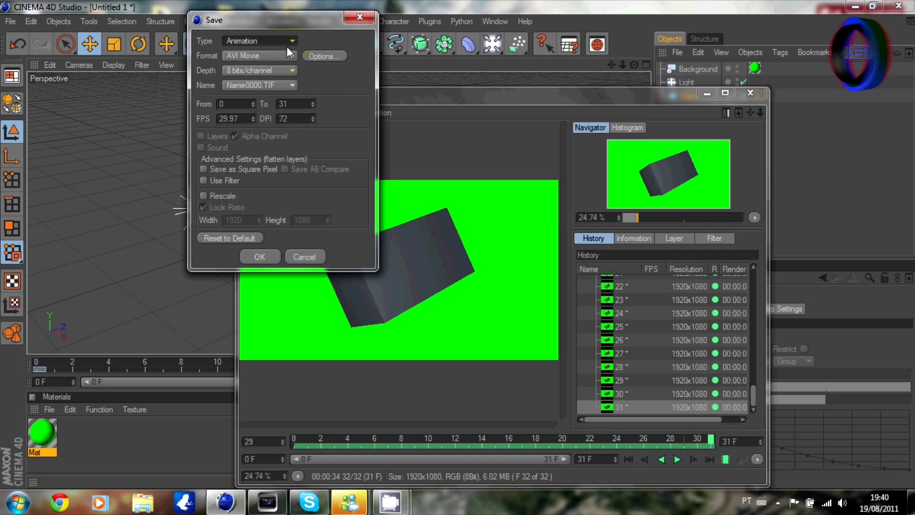
{"action": "left_click", "coordinate": [260, 256]}
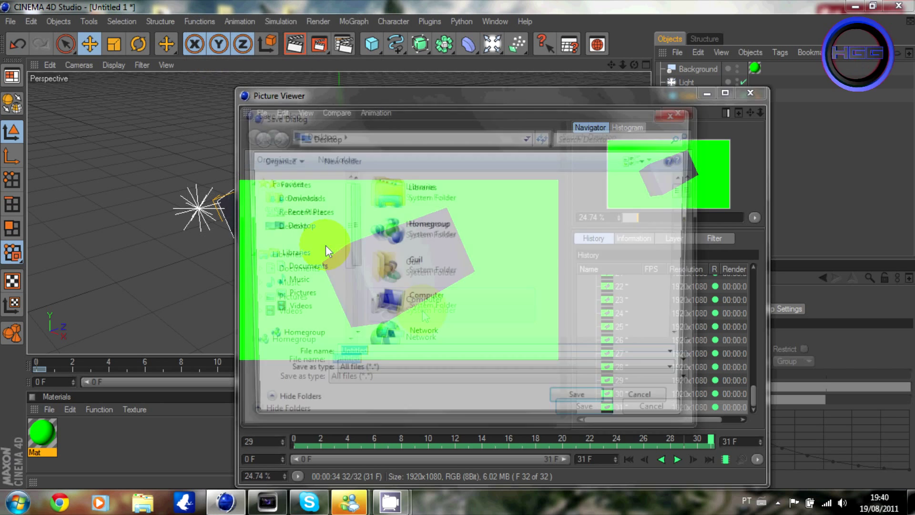
{"action": "type", "text": "chroma "}
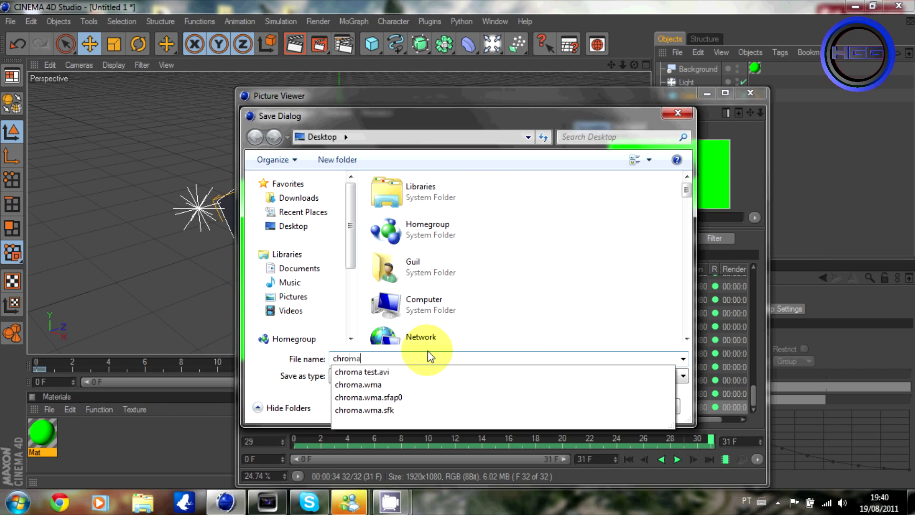
{"action": "type", "text": "key"}
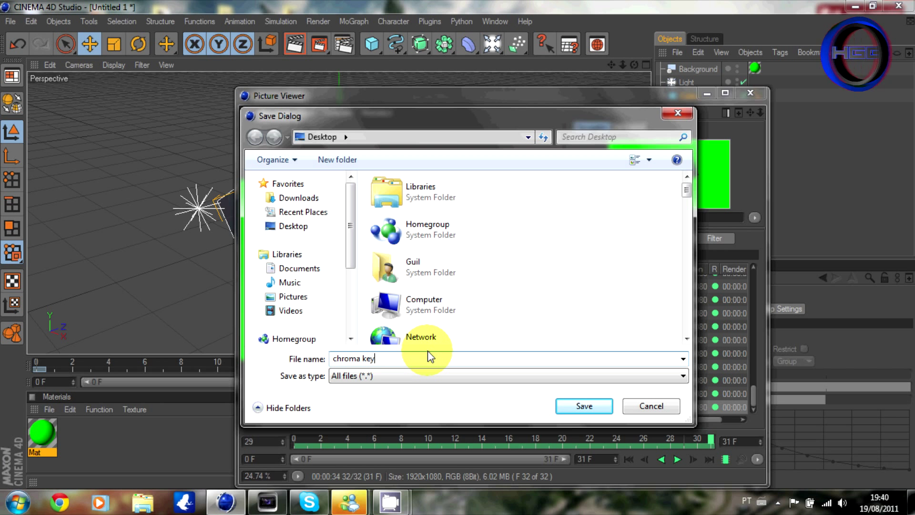
{"action": "type", "text": "ing"}
{"action": "key", "text": "Return"}
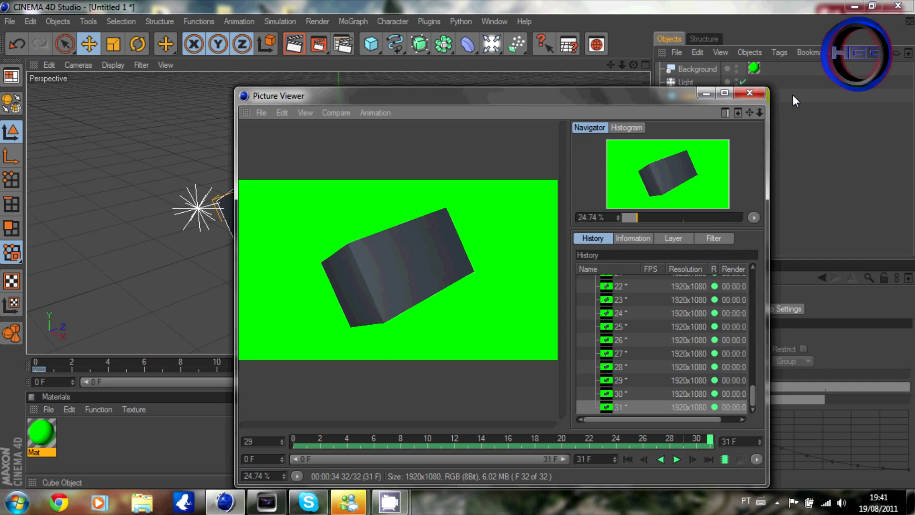
Close the Picture Viewer, select the rendered movie on the desktop, and return to Vegas Pro.
{"action": "left_click", "coordinate": [751, 93]}
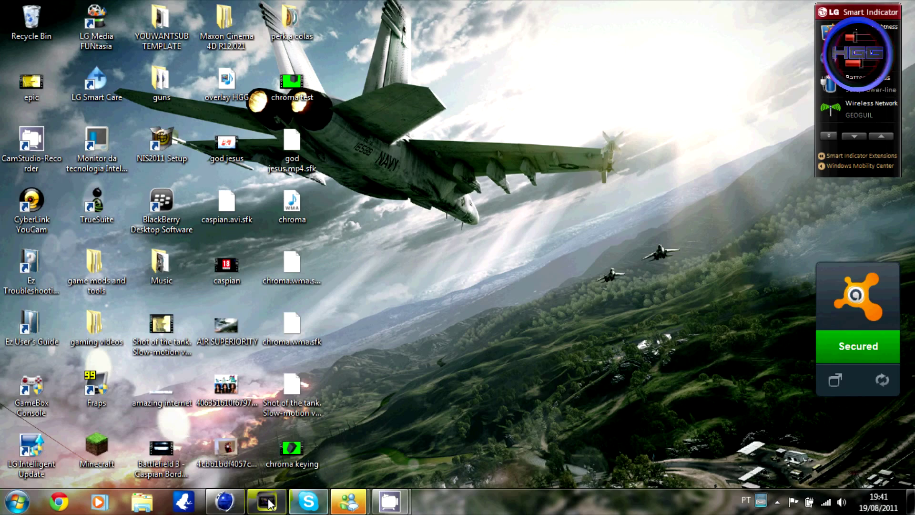
{"action": "left_click", "coordinate": [270, 503]}
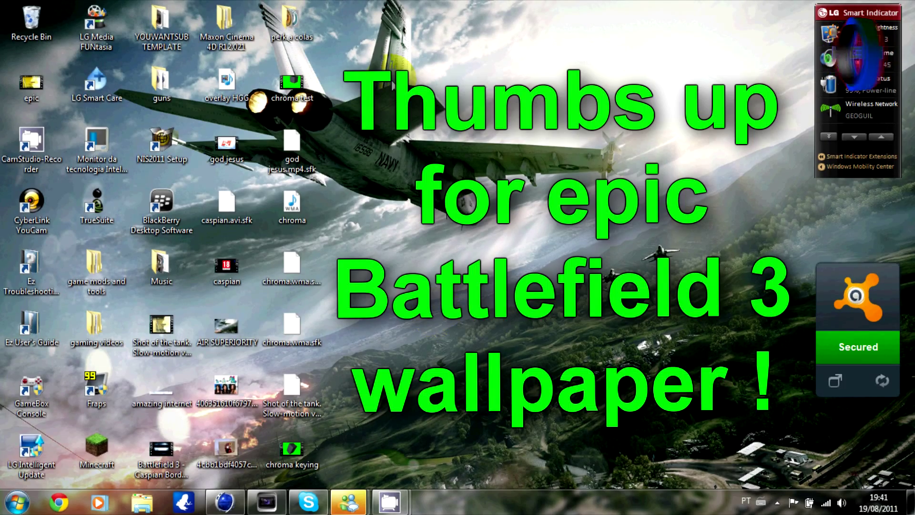
{"action": "left_click", "coordinate": [292, 90]}
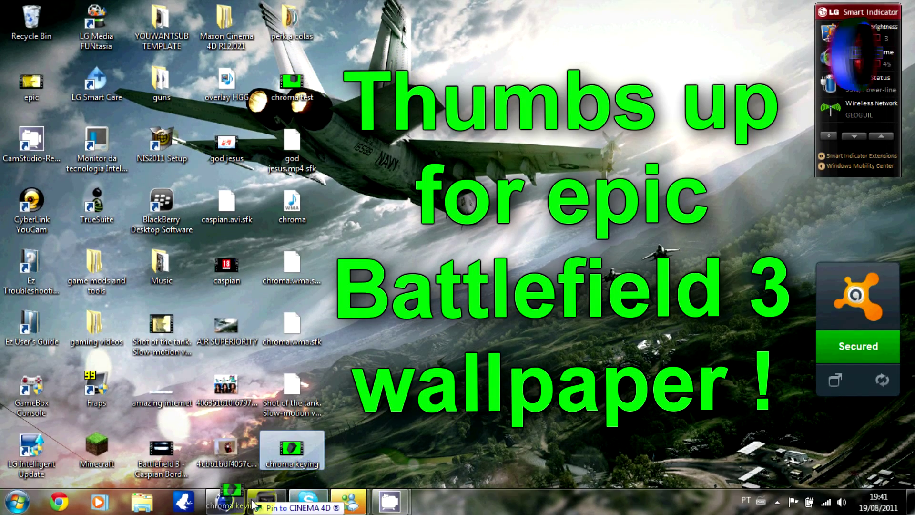
{"action": "left_click", "coordinate": [266, 500]}
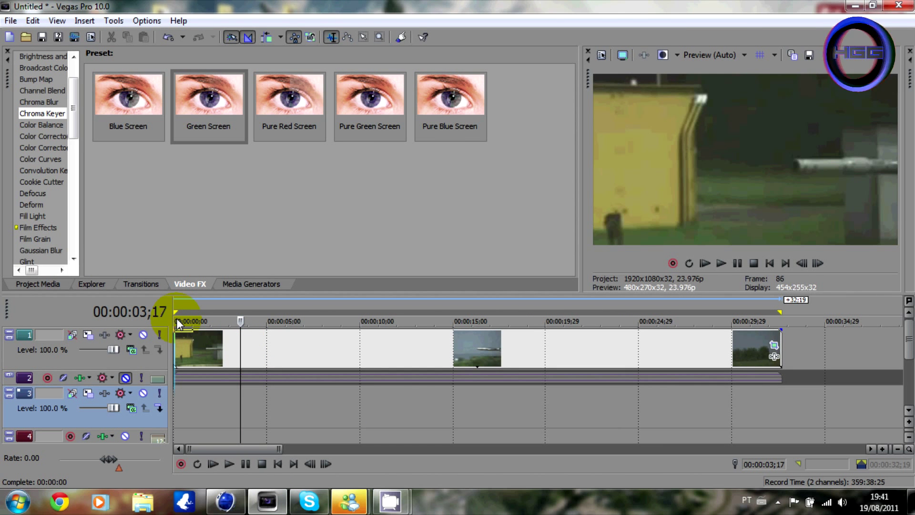
Place the cube render above the background and apply the Green Screen key with a lowered High threshold.
{"action": "left_click_drag", "start_coordinate": [193, 349], "coordinate": [781, 335]}
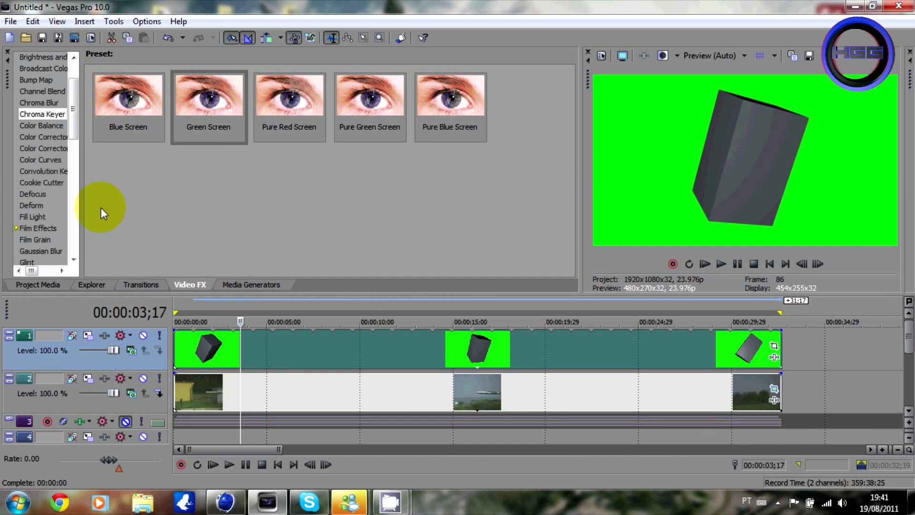
{"action": "mouse_move", "coordinate": [208, 104]}
{"action": "left_mouse_down"}
{"action": "mouse_move", "coordinate": [383, 338]}
{"action": "mouse_move", "coordinate": [387, 356]}
{"action": "left_mouse_up"}
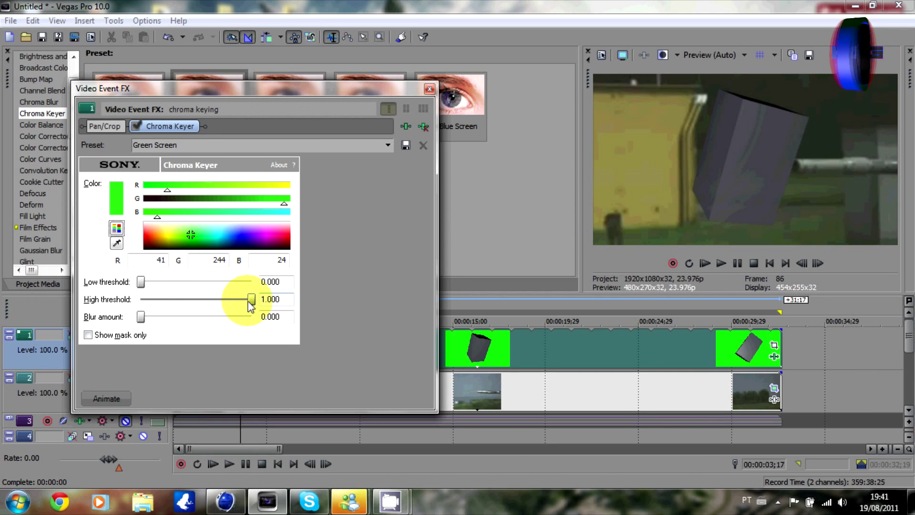
{"action": "left_click_drag", "start_coordinate": [250, 298], "coordinate": [201, 300]}
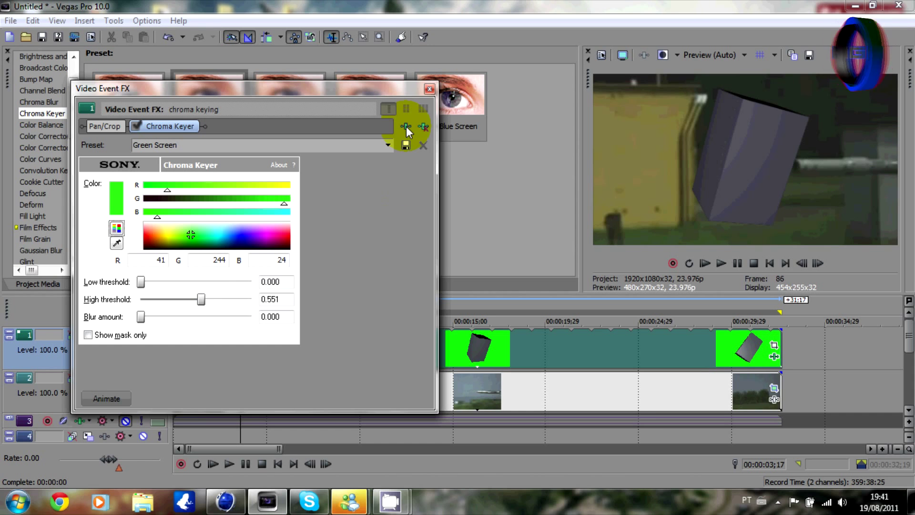
{"action": "left_click", "coordinate": [430, 92]}
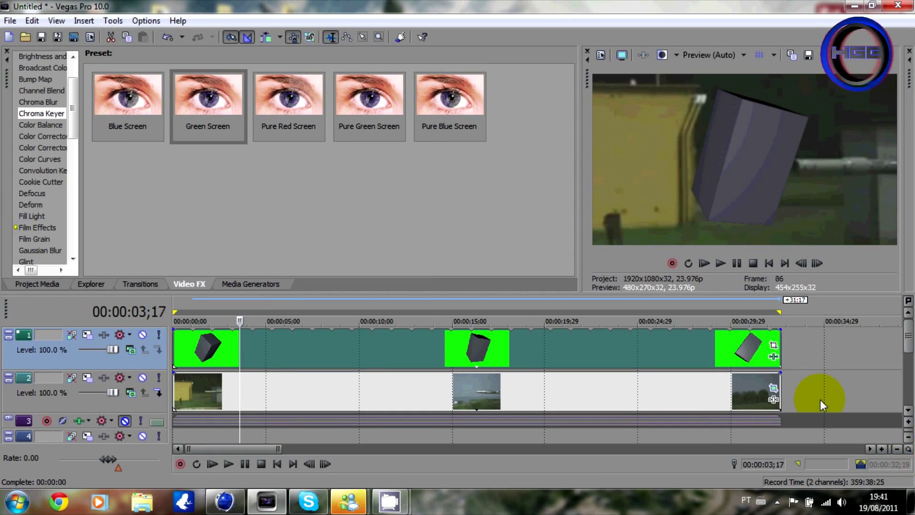
Enlarge the cube clip's Event Pan/Crop frame so the cube appears small.
{"action": "left_click", "coordinate": [774, 346]}
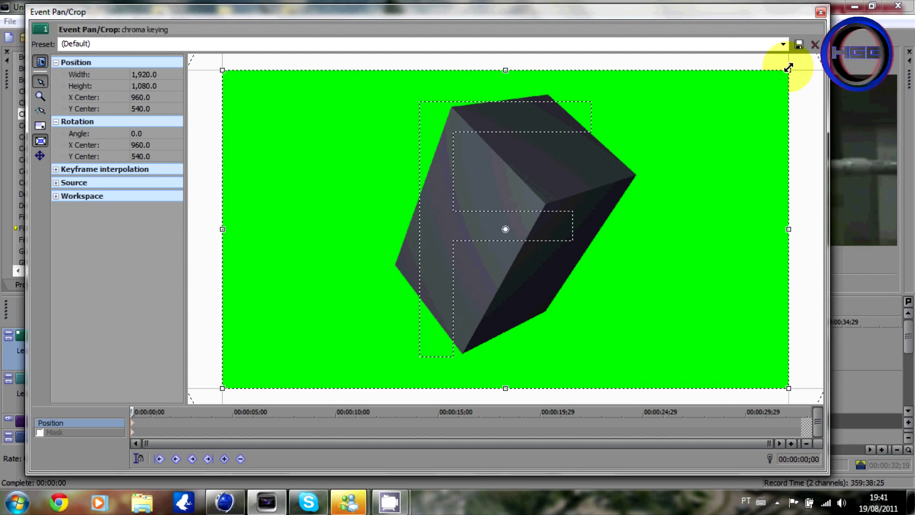
{"action": "mouse_move", "coordinate": [788, 68]}
{"action": "left_mouse_down"}
{"action": "mouse_move", "coordinate": [697, 161]}
{"action": "mouse_move", "coordinate": [787, 43]}
{"action": "left_mouse_up"}
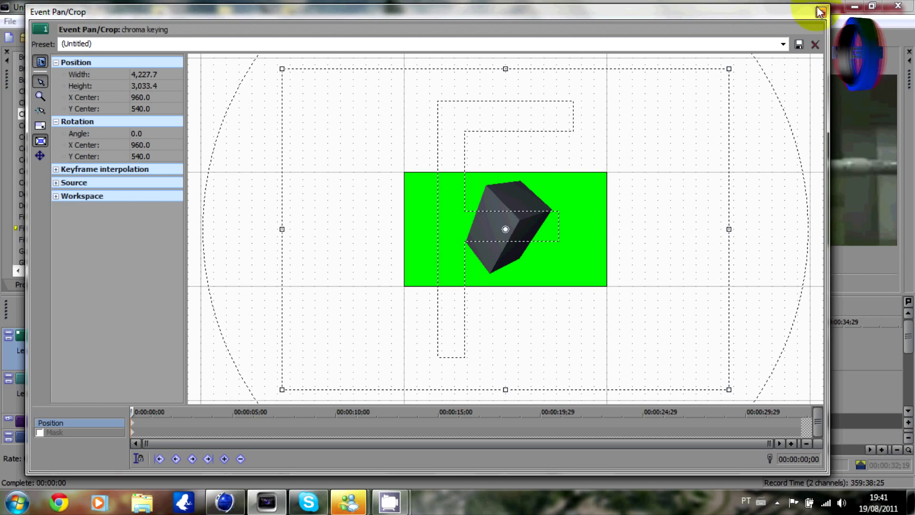
{"action": "left_click", "coordinate": [820, 12]}
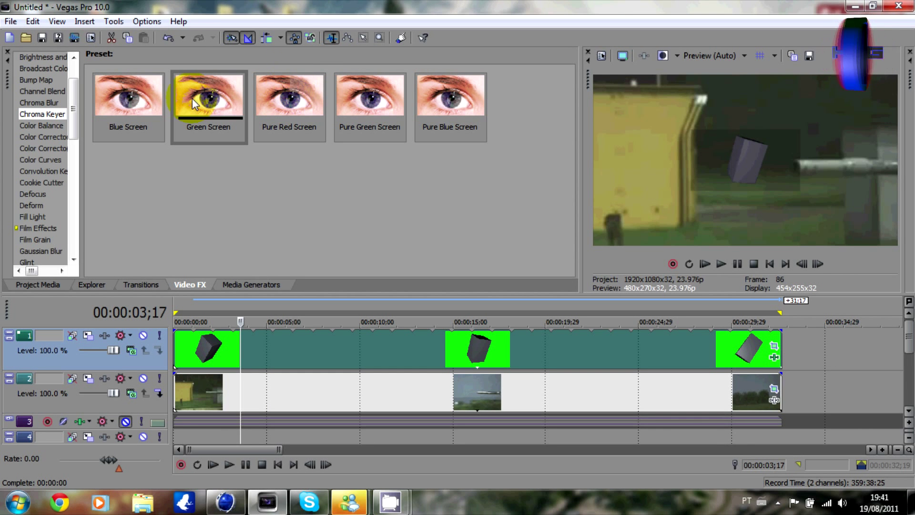
Add a second Green Screen key, disable the first Chroma Keyer, and set Low threshold to 0.145.
{"action": "left_click_drag", "start_coordinate": [205, 96], "coordinate": [215, 349]}
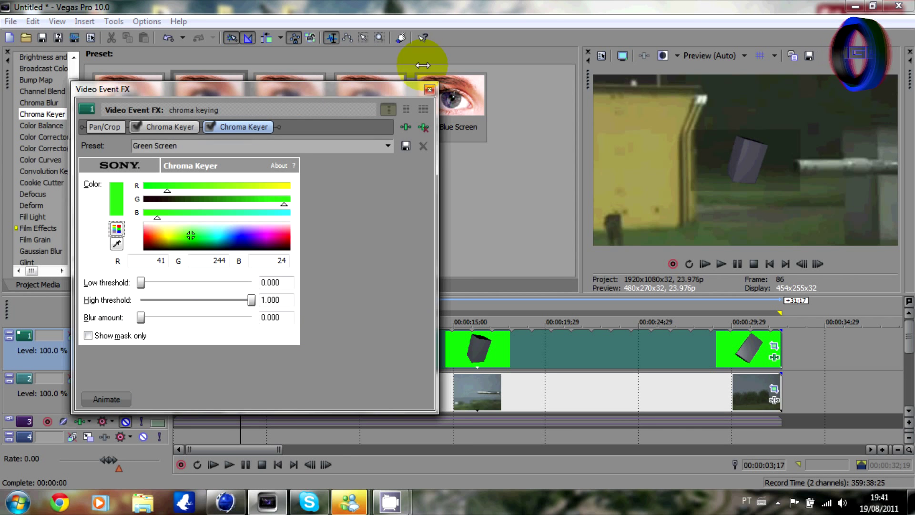
{"action": "left_click", "coordinate": [137, 128]}
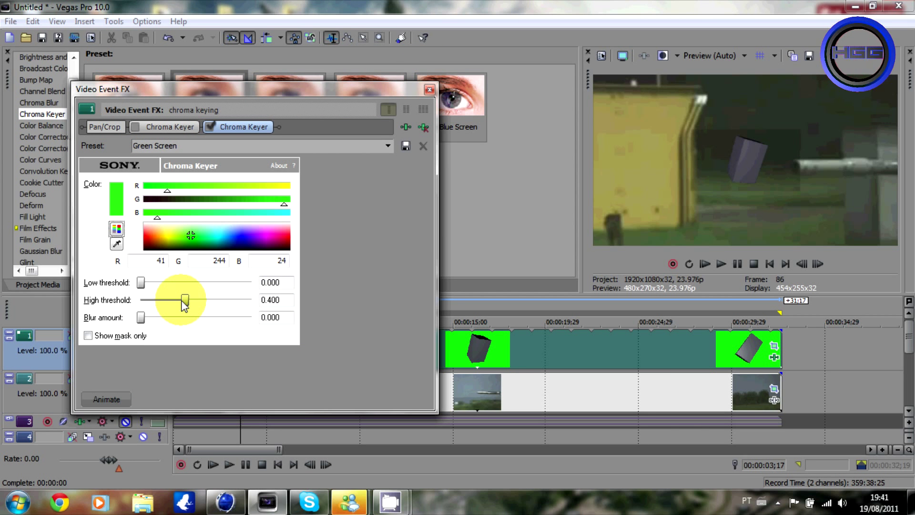
{"action": "left_click_drag", "start_coordinate": [141, 282], "coordinate": [155, 283]}
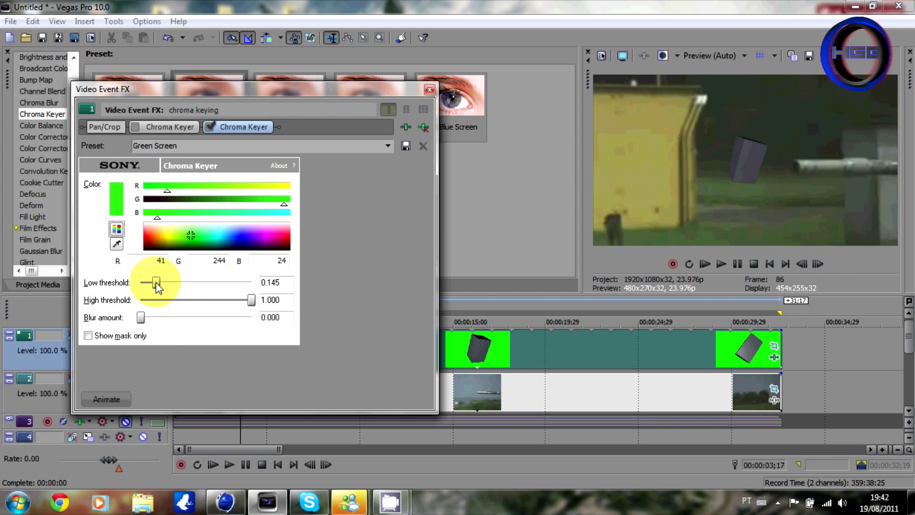
{"action": "left_click", "coordinate": [429, 90]}
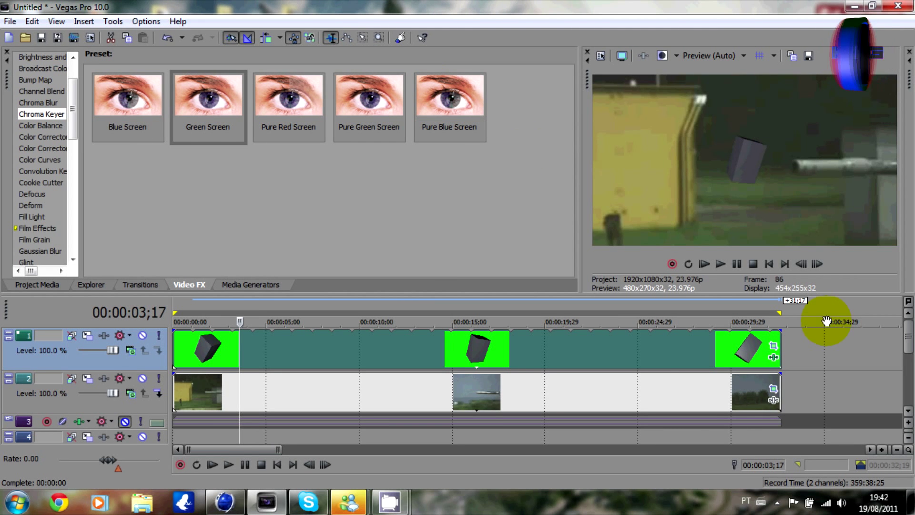
{"action": "left_click", "coordinate": [705, 264]}
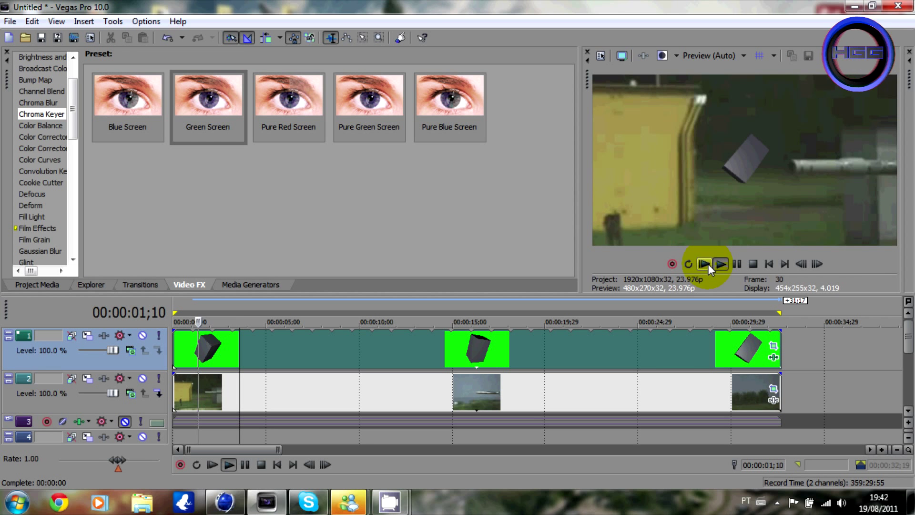